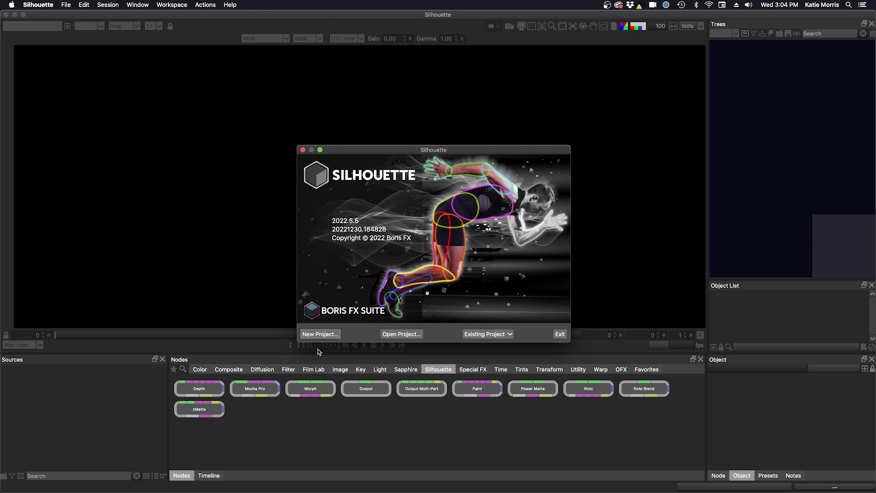
Step: Name the new project class1.shot1.demo and create it
click(322, 335)
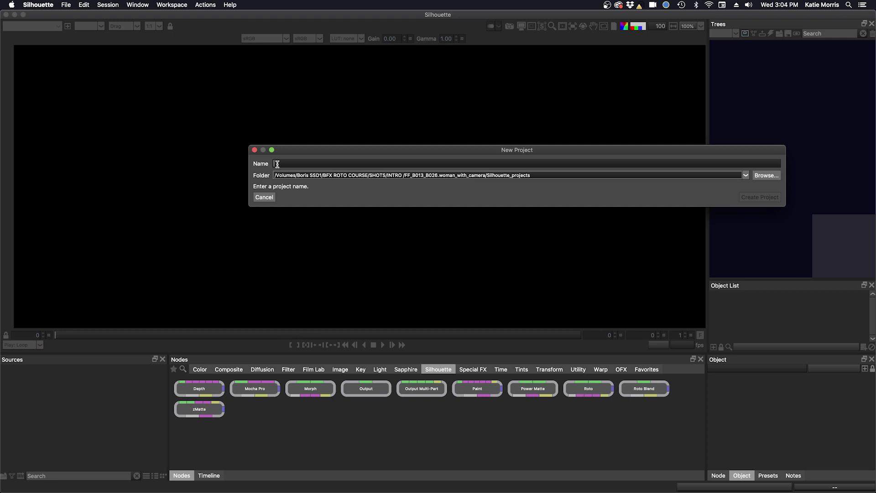
text(cla)
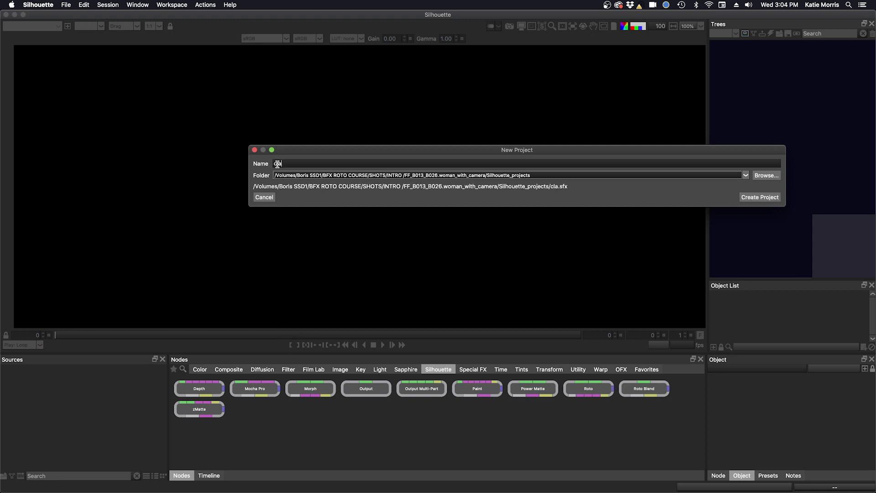
text(ss1.shot1.demo)
click(755, 198)
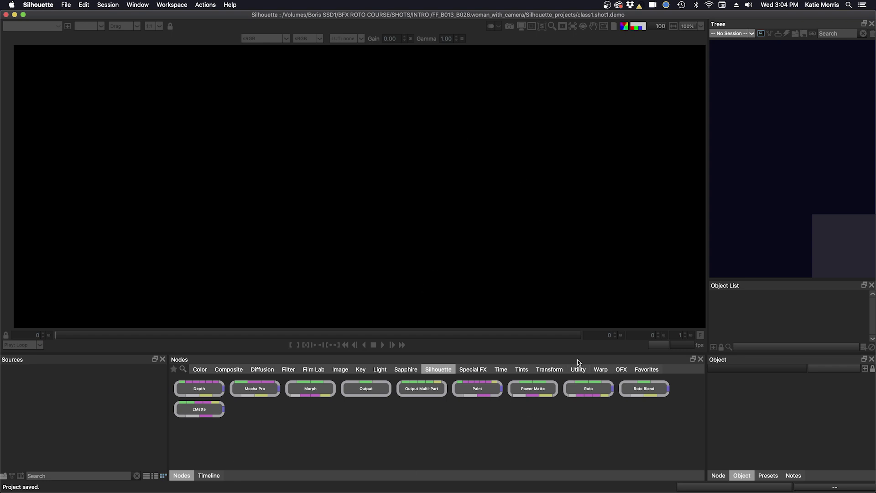
Step: Import the FF_B013_B026_0420KG_001.[0050-0130].jpg sequence through the Sources panel's import browser
click(65, 5)
mouse_move(123, 98)
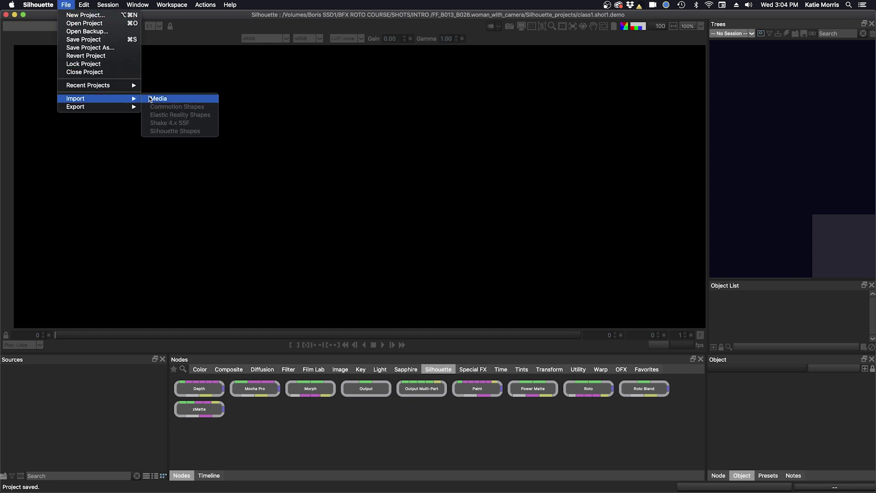
click(67, 7)
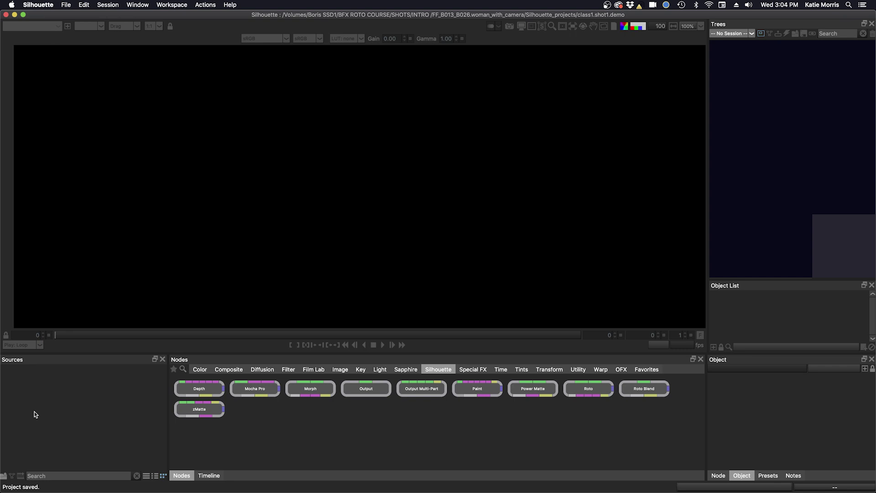
double_click(90, 415)
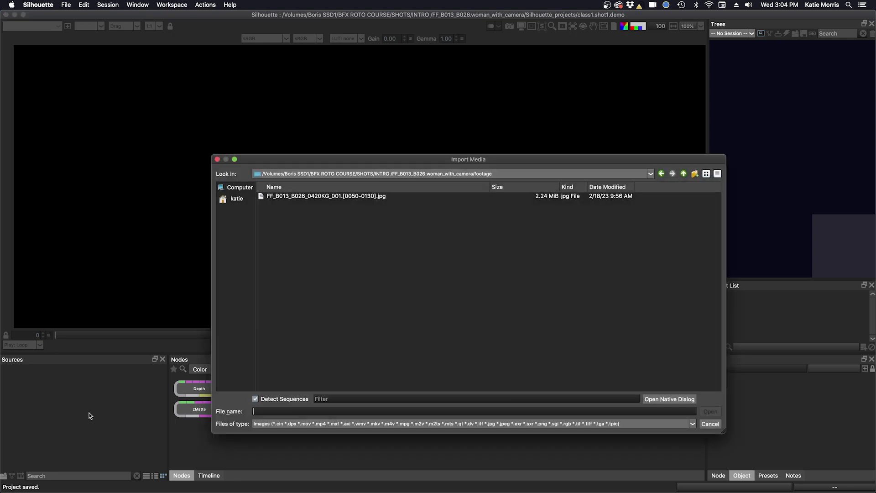
click(333, 197)
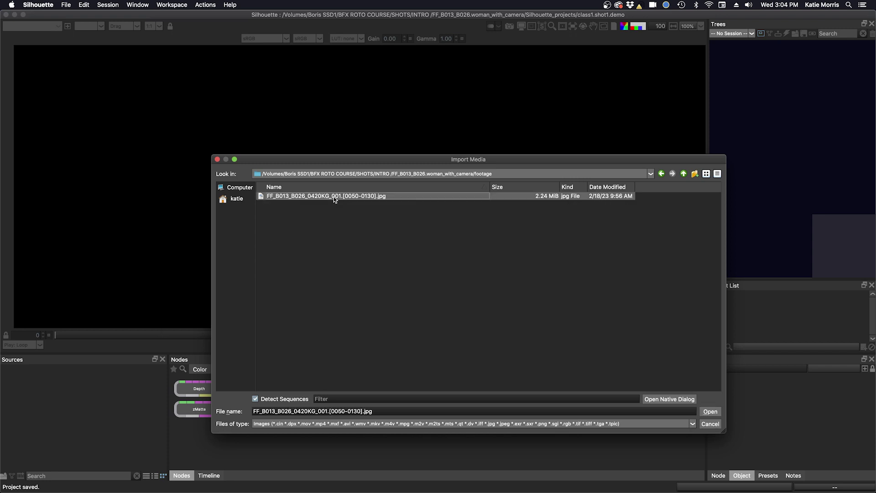
click(710, 412)
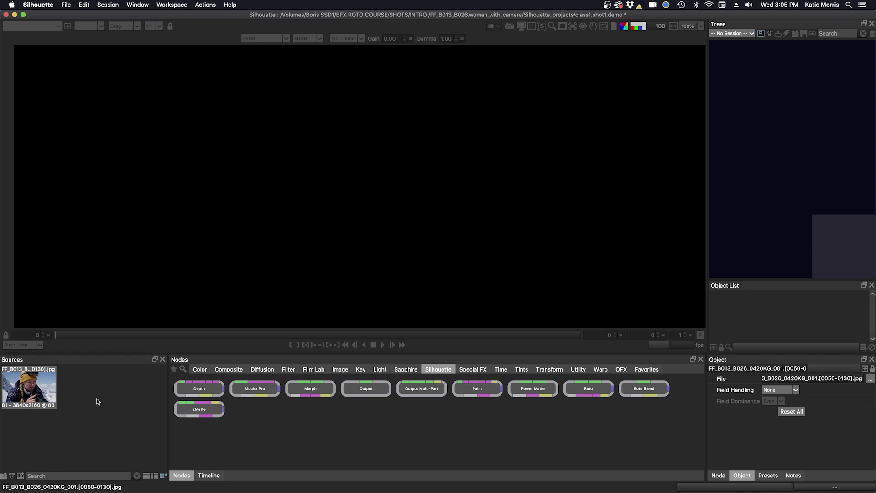
click(154, 476)
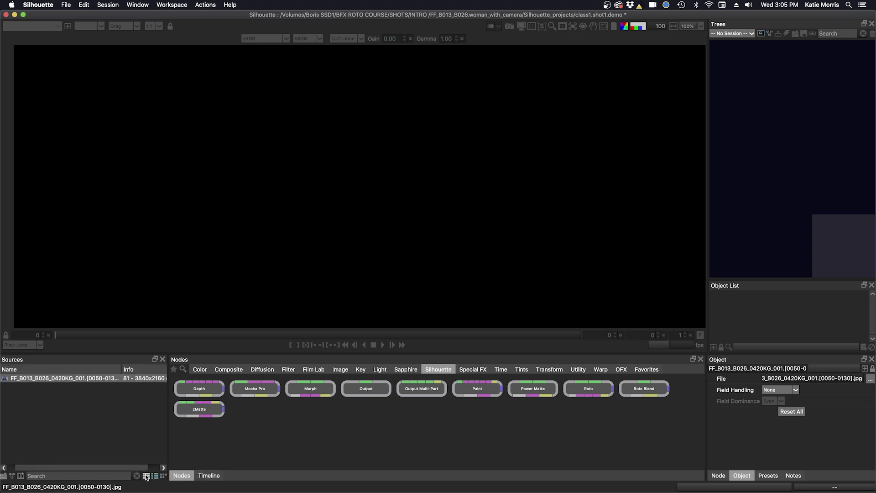
click(146, 476)
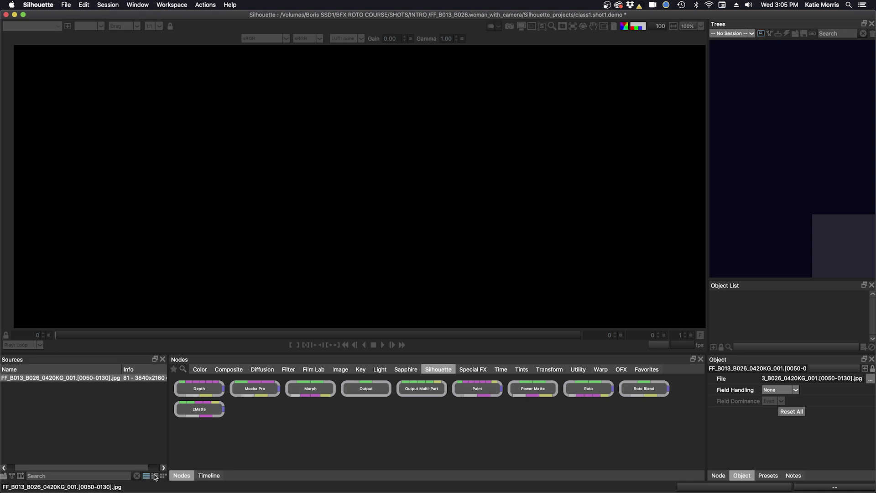
click(163, 476)
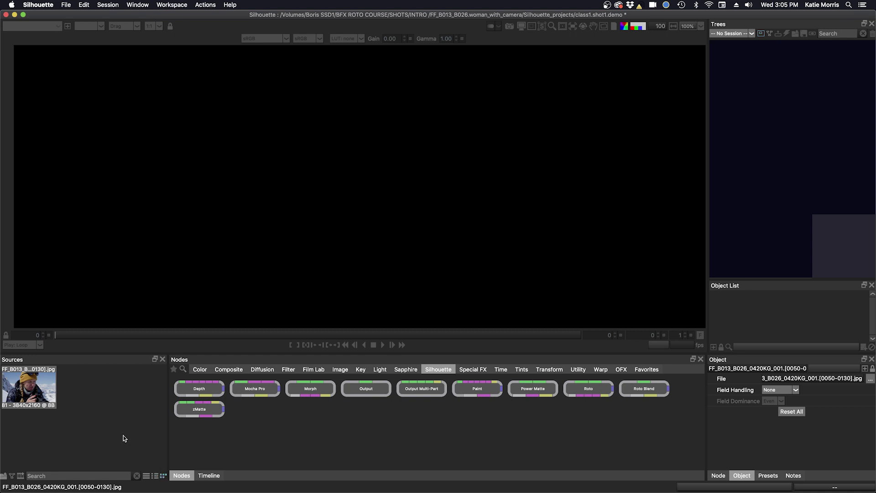
Step: Load the footage into the viewer, then reselect it to show its properties
click(28, 389)
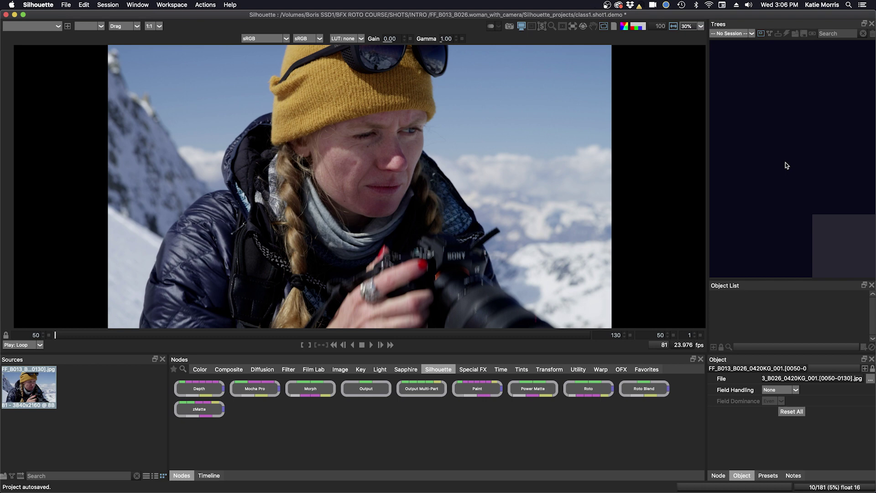
click(139, 403)
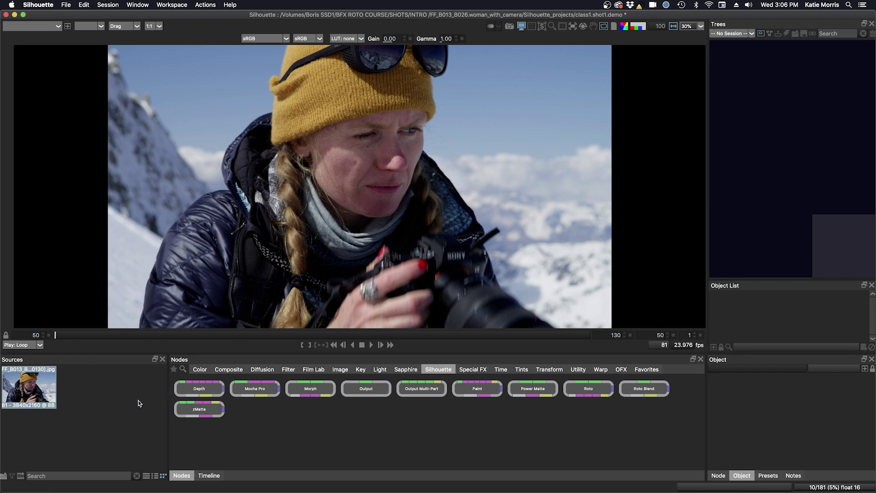
click(40, 396)
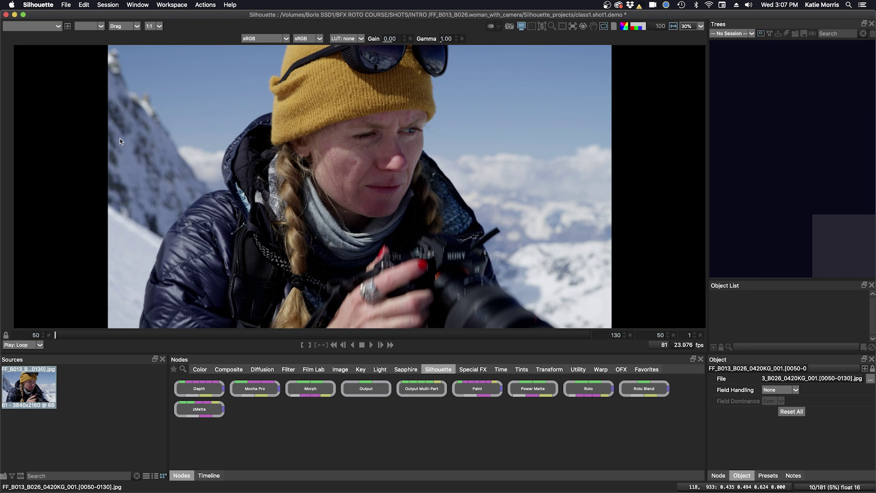
Step: Drop the footage into the Trees area to start a new session
click(66, 5)
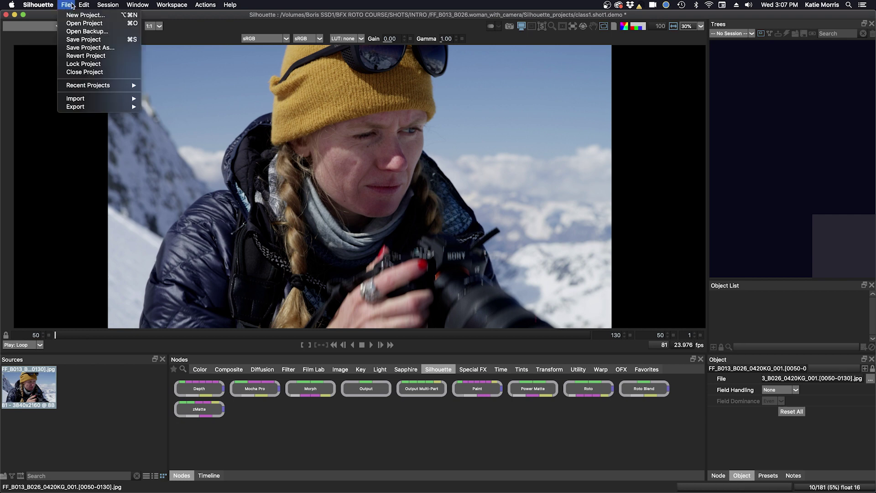
mouse_move(107, 5)
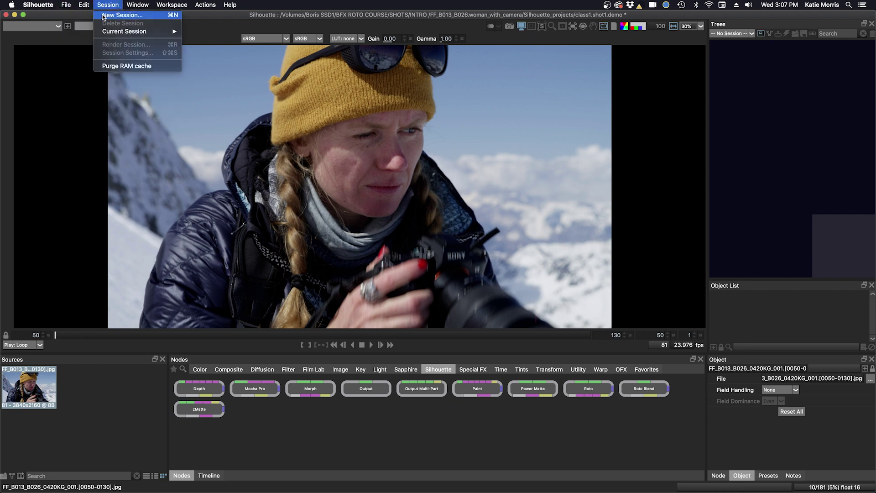
click(108, 5)
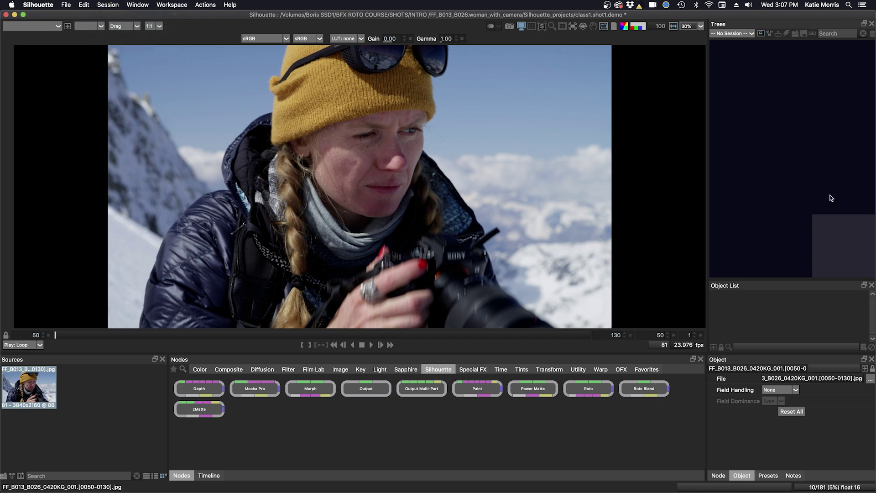
drag(25, 390, 782, 129)
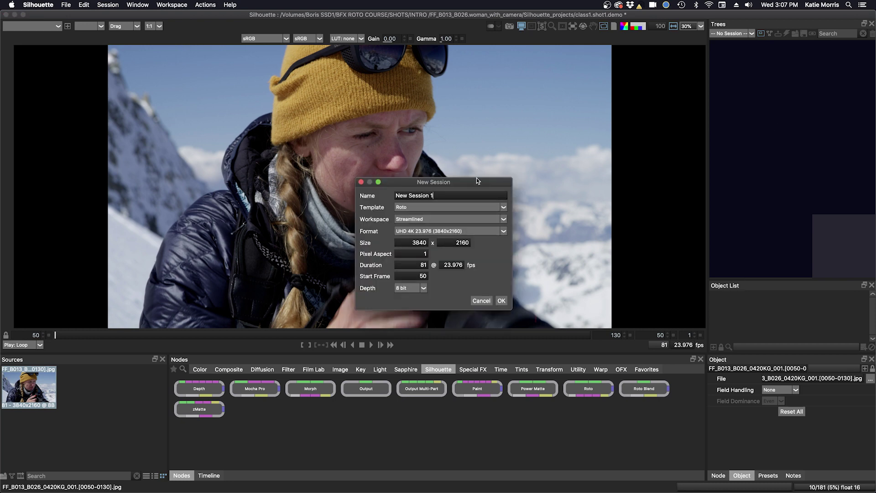
Step: Name the session 'roto demo' with the Roto template, Streamlined workspace and 8 bit depth
drag(439, 196, 380, 199)
text(roto demo)
click(417, 209)
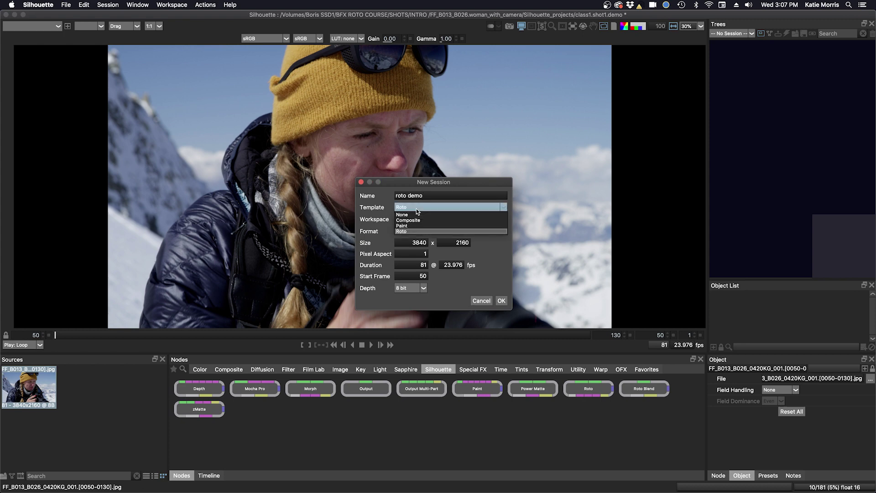
click(399, 231)
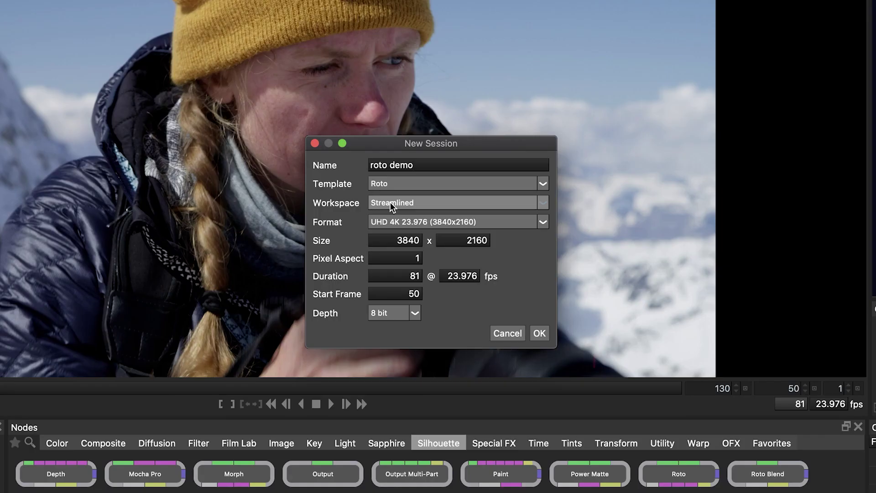
click(409, 221)
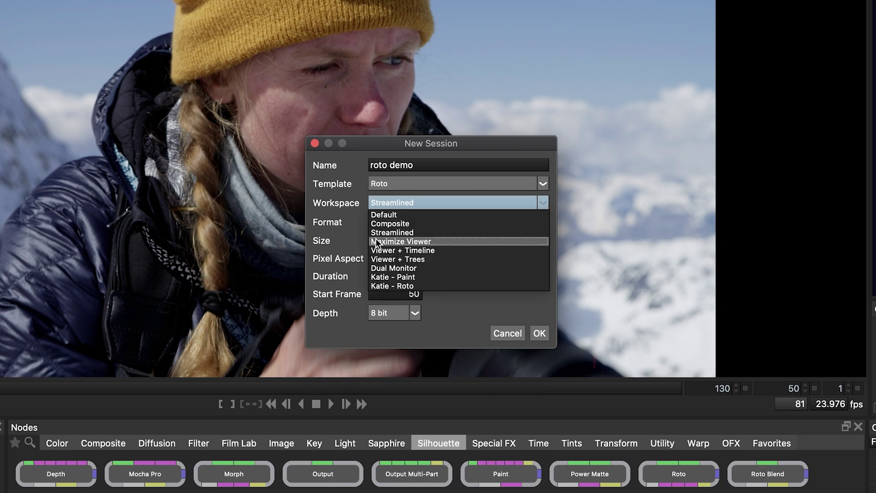
click(353, 196)
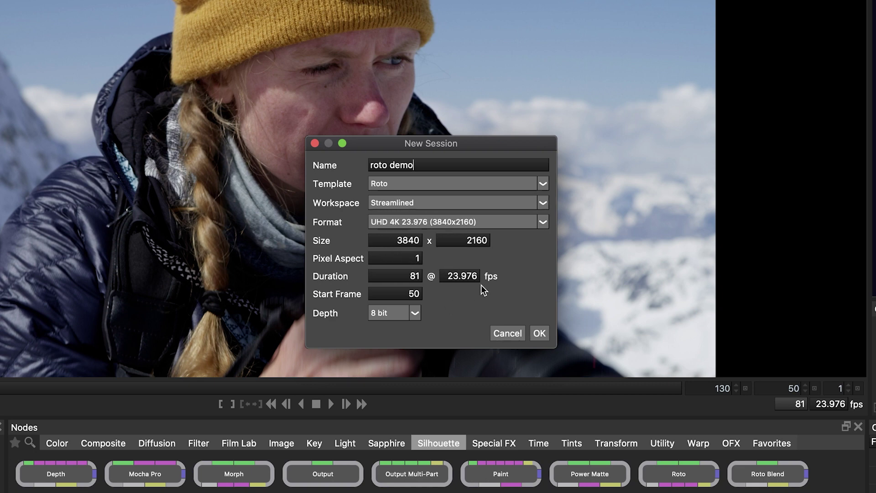
click(385, 315)
click(484, 311)
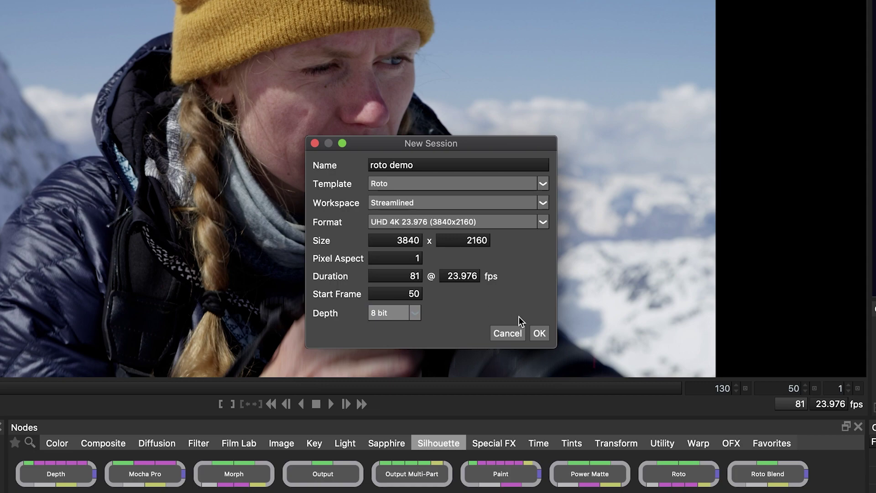
Step: Confirm the new session and keep 'roto demo' selected in the Trees session list
click(539, 333)
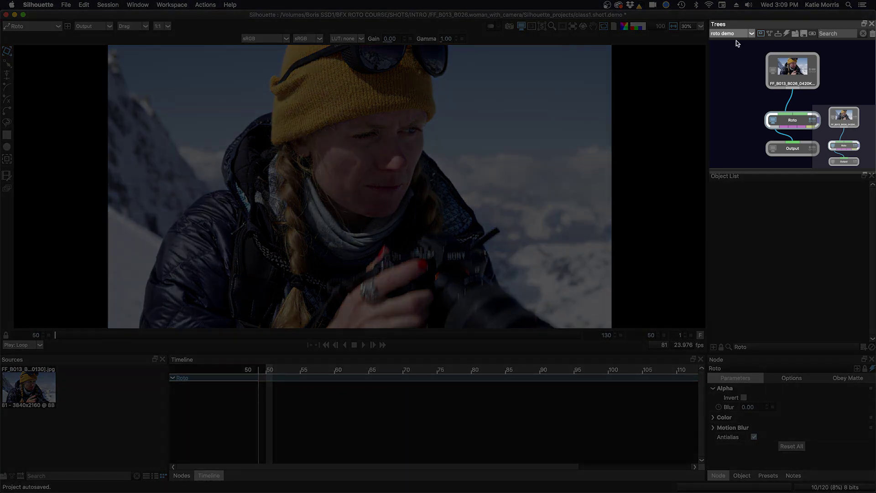
click(730, 34)
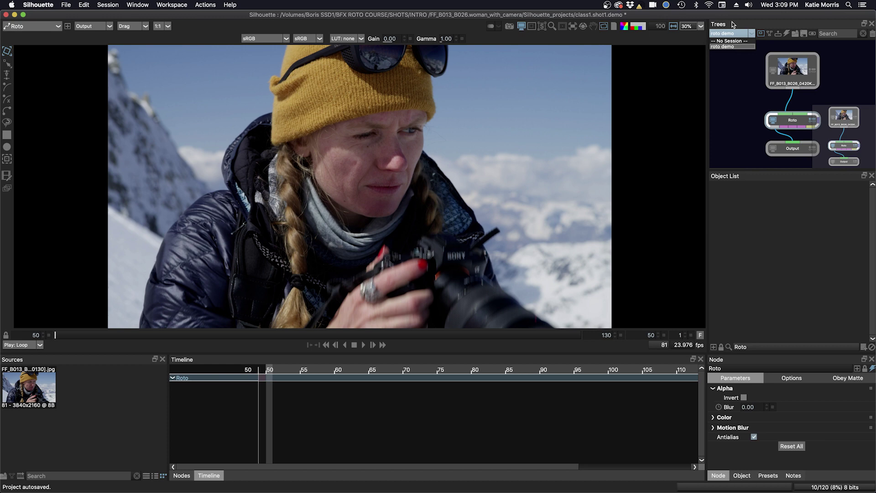
click(735, 17)
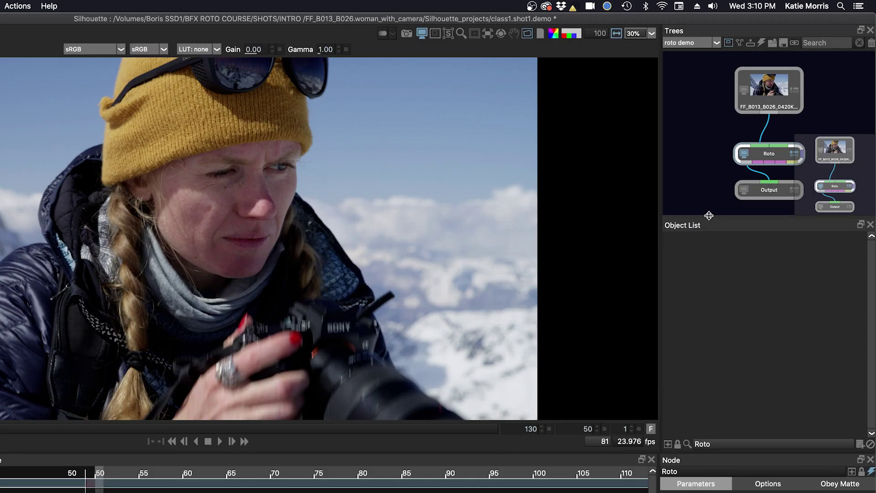
Step: Enlarge the Trees panel and select the footage, Roto and Output nodes in turn
drag(708, 215, 710, 332)
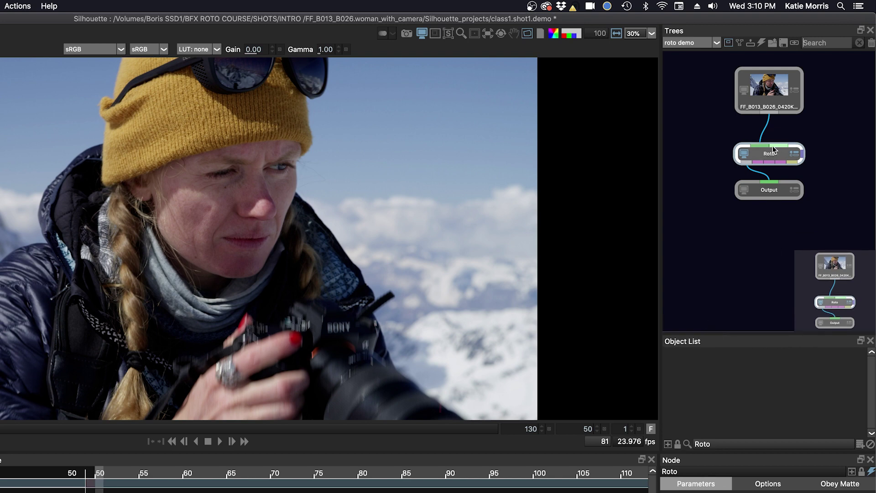
click(757, 86)
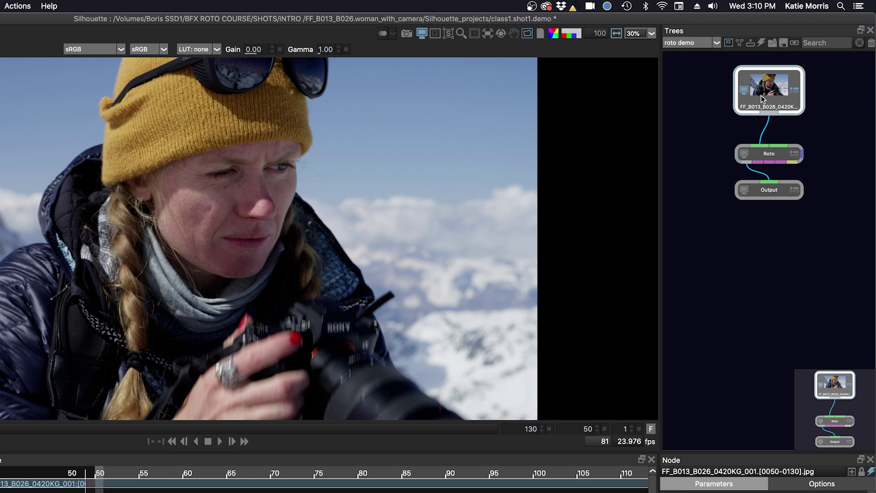
click(769, 156)
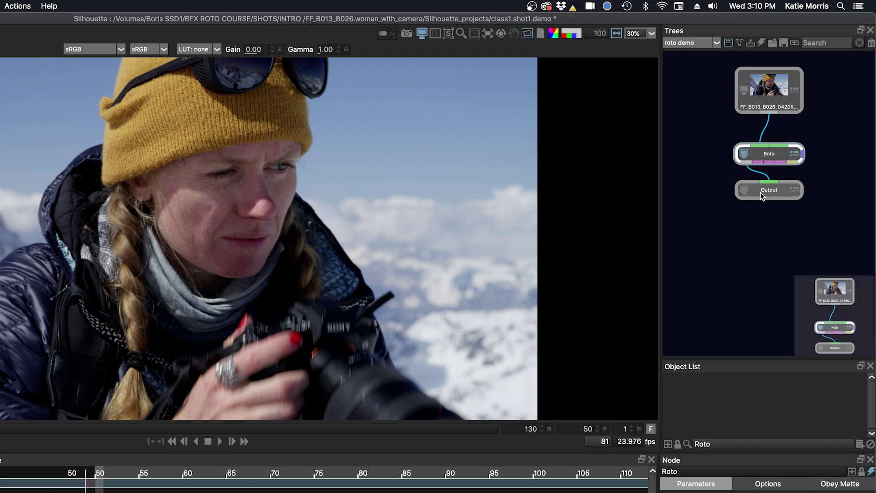
click(760, 193)
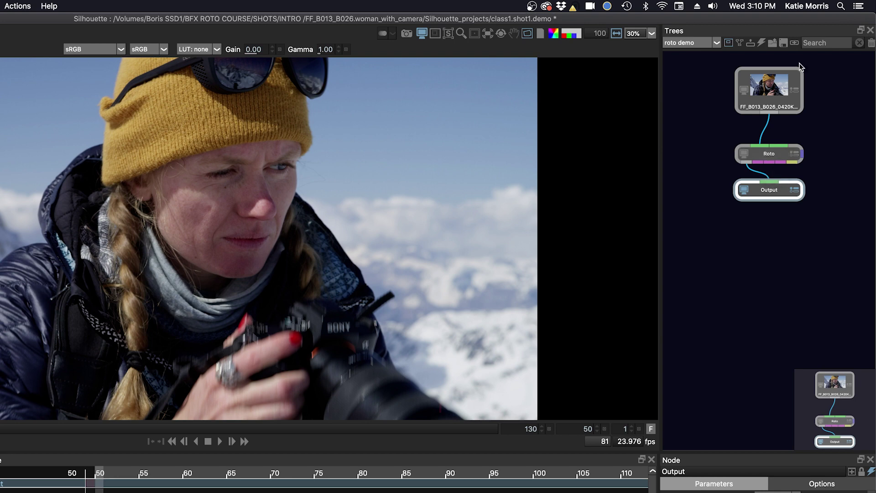
Step: Toggle the tree overview and pan the node graph to recentre the nodes
click(727, 43)
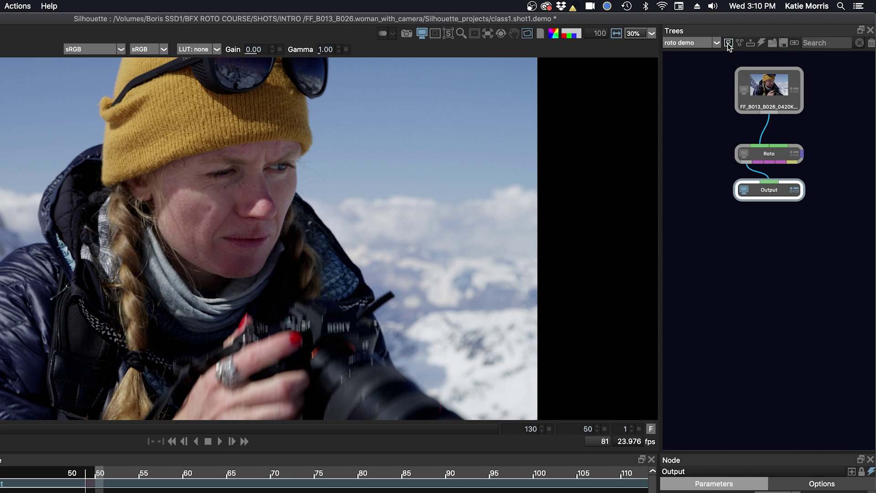
click(727, 43)
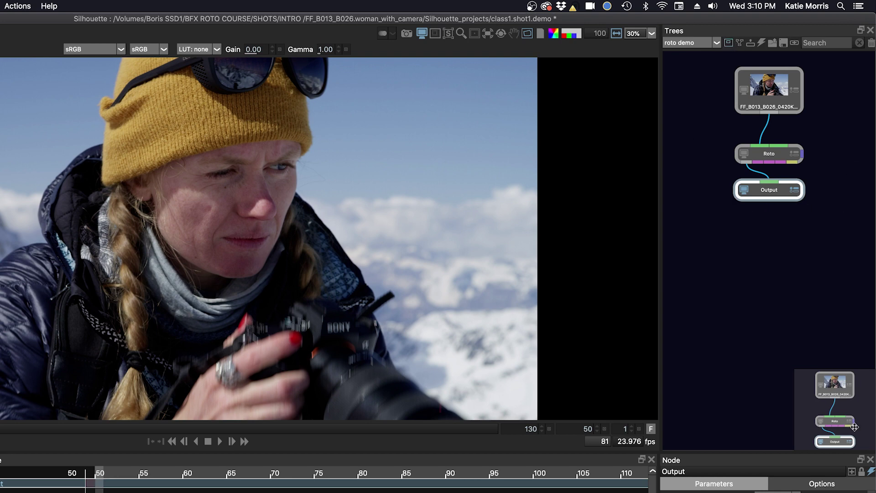
drag(840, 401, 820, 401)
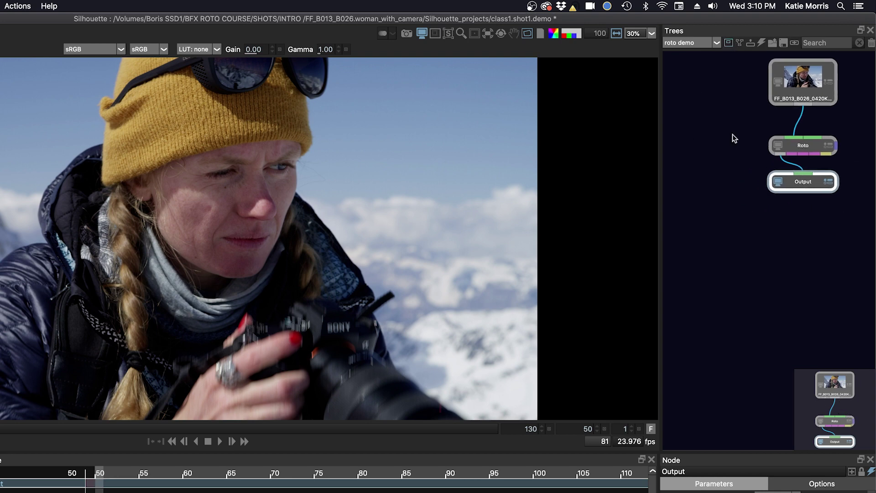
drag(786, 242, 835, 243)
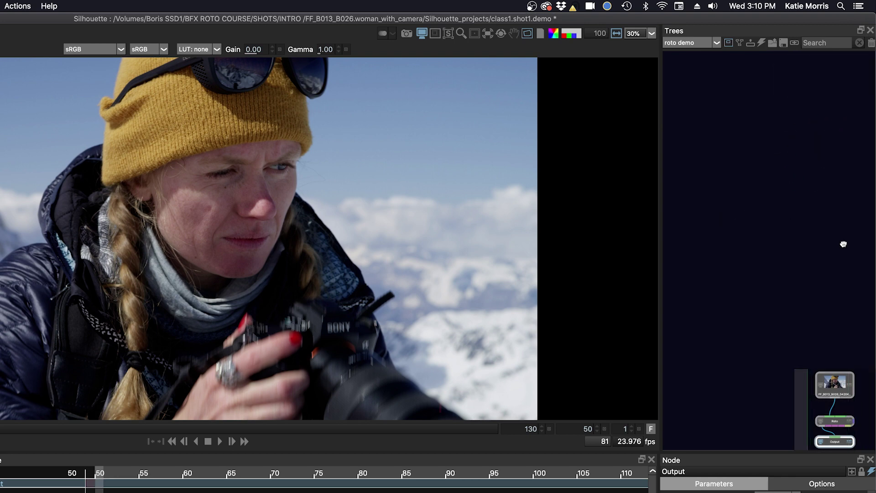
drag(826, 419, 829, 400)
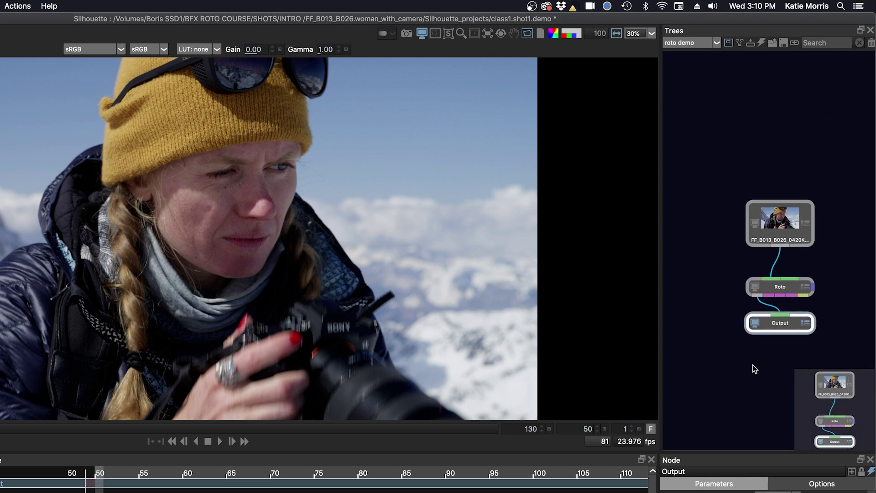
drag(753, 365, 745, 334)
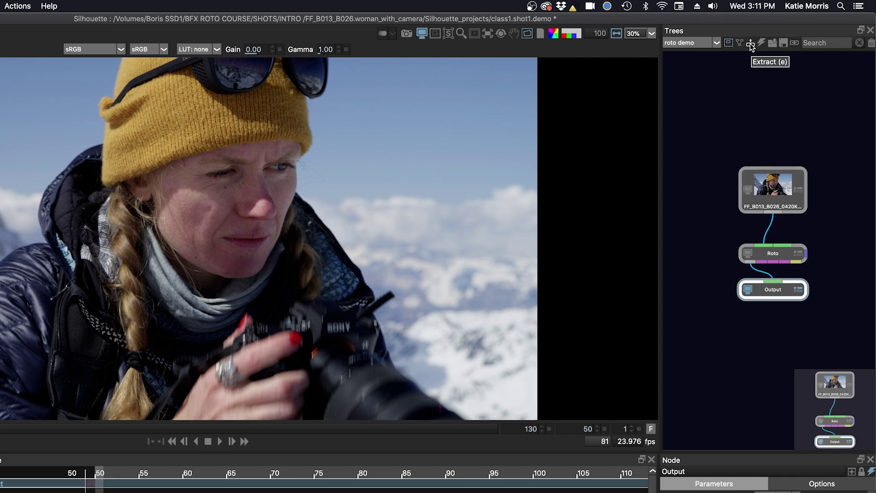
Step: Select the Roto node and shift it slightly up and to the right
click(768, 255)
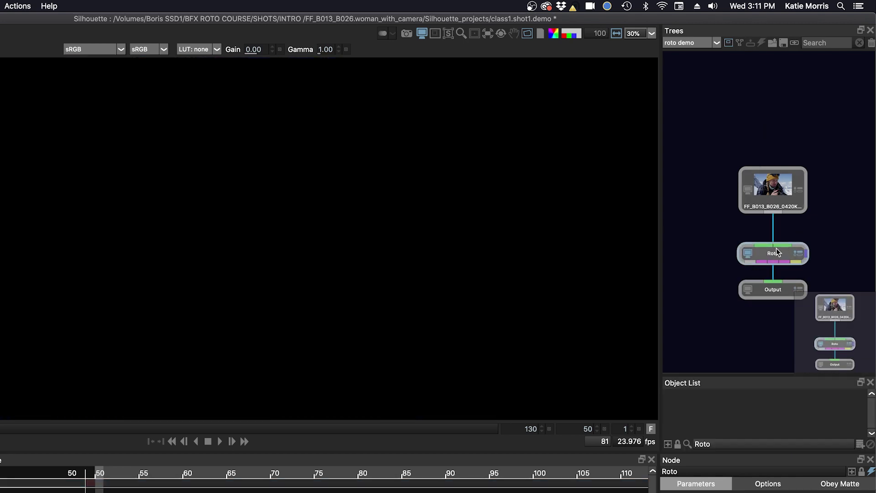
drag(776, 248, 783, 245)
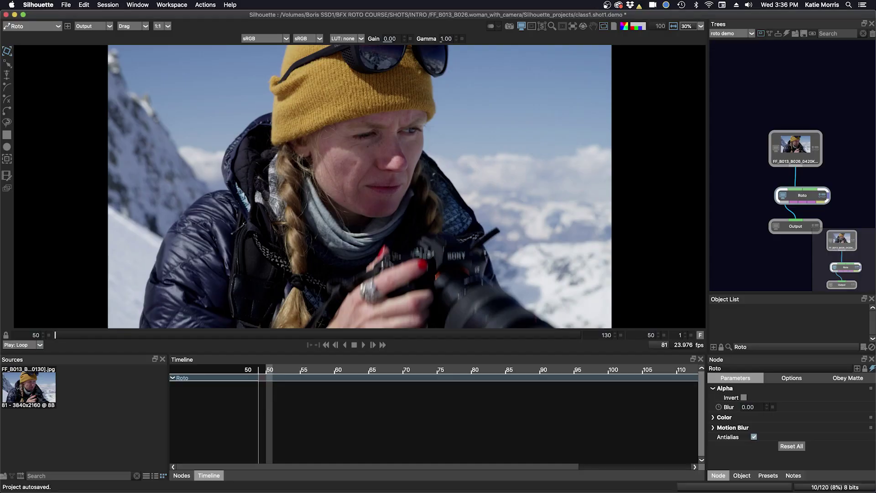
click(38, 5)
click(43, 27)
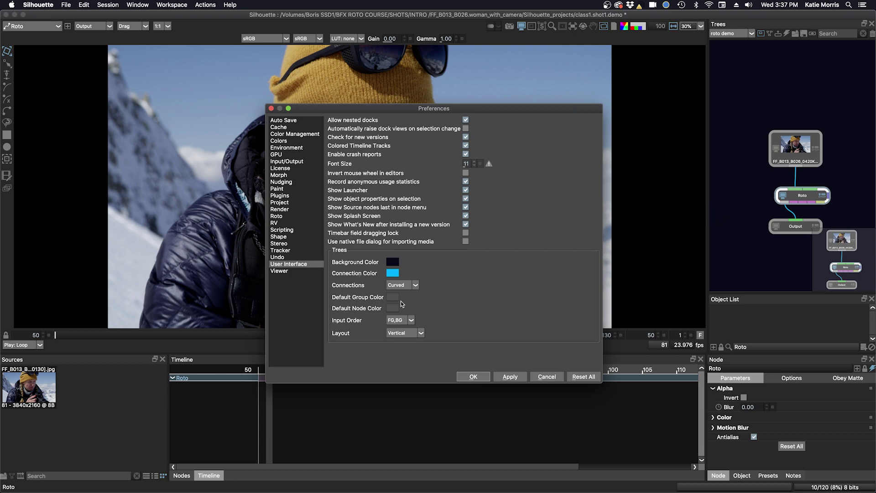
click(402, 286)
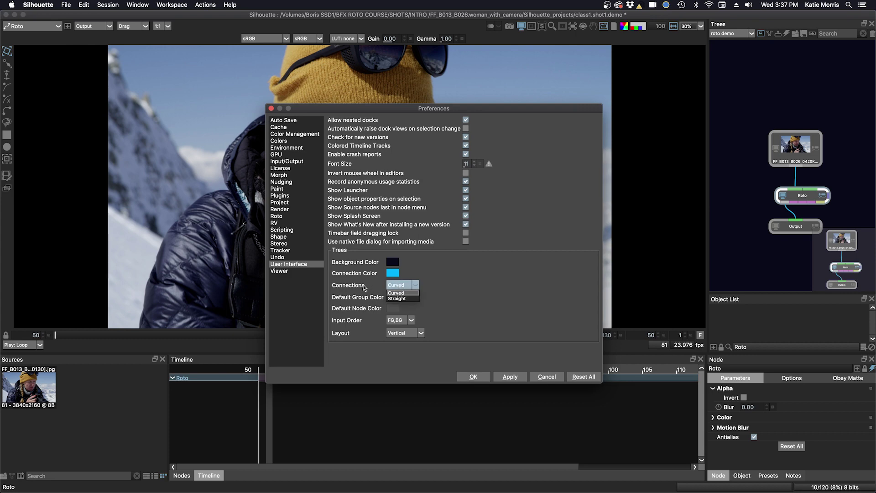
click(438, 299)
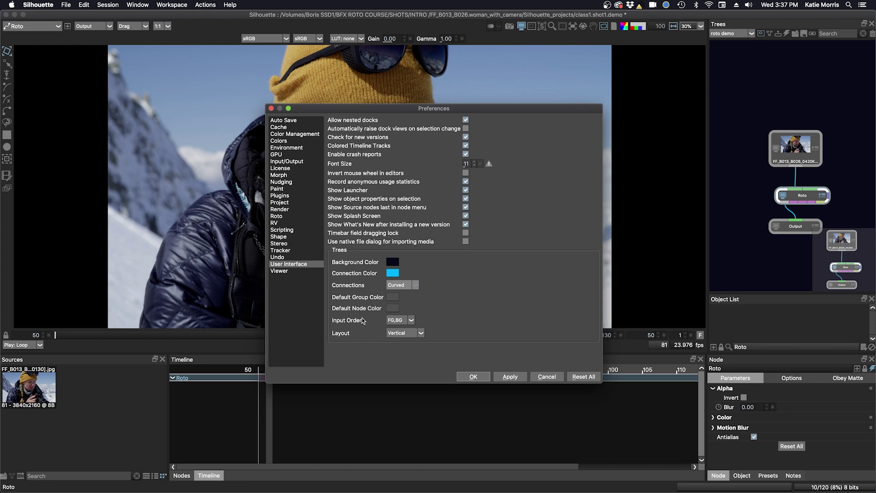
click(402, 322)
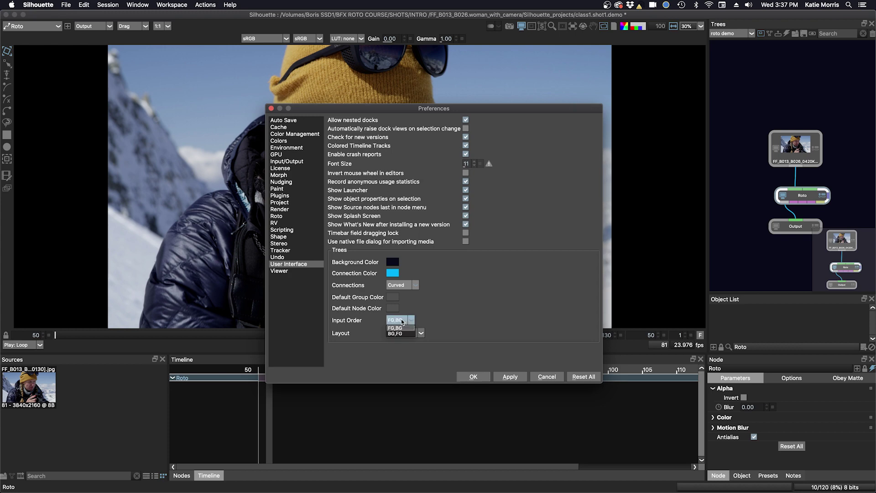
click(406, 304)
click(403, 333)
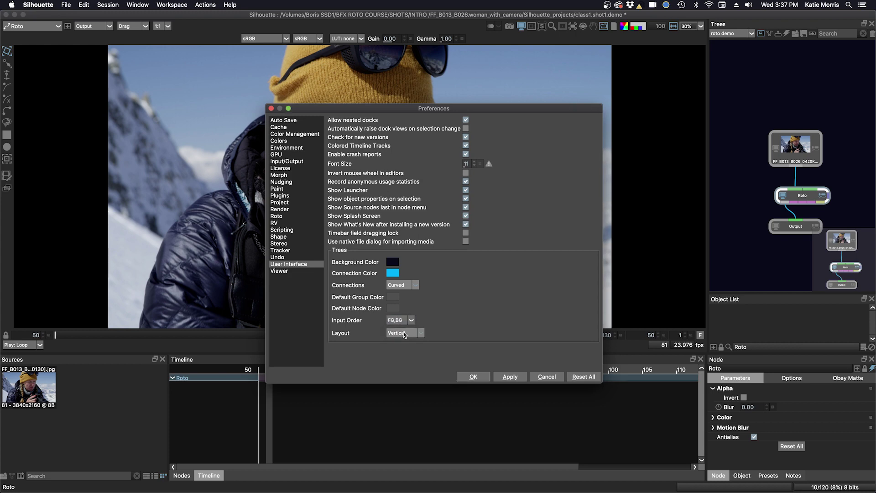
click(434, 307)
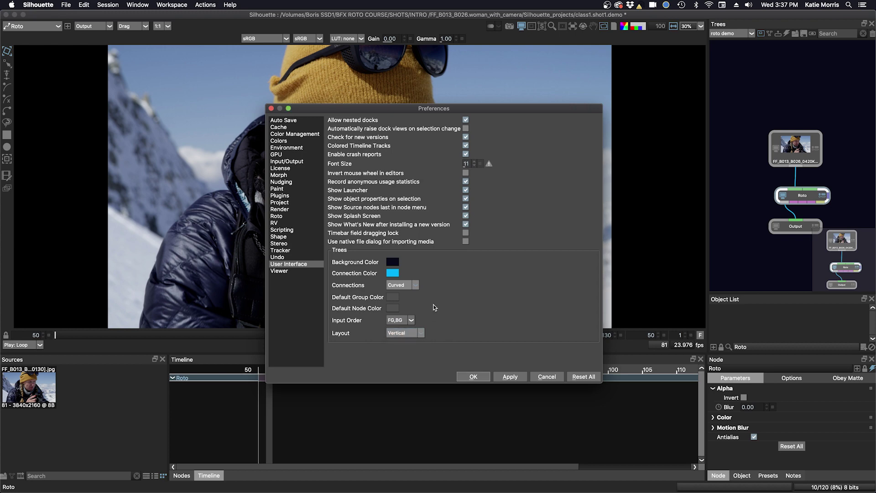
click(460, 378)
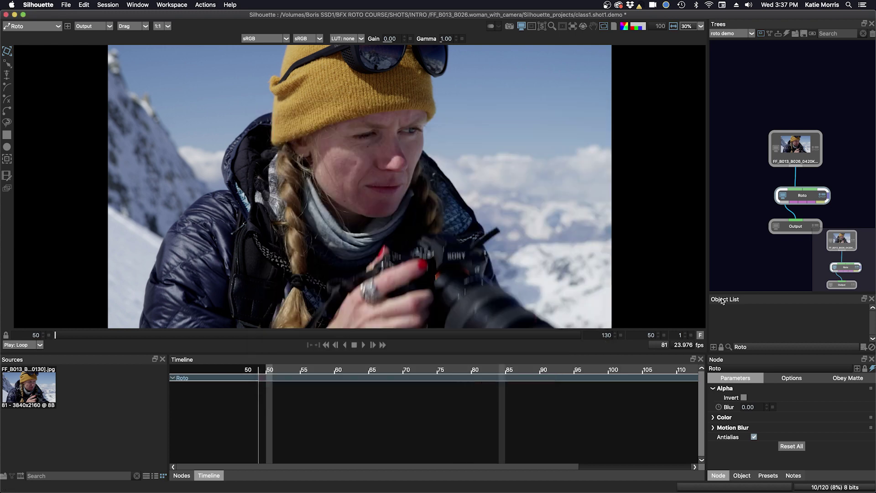